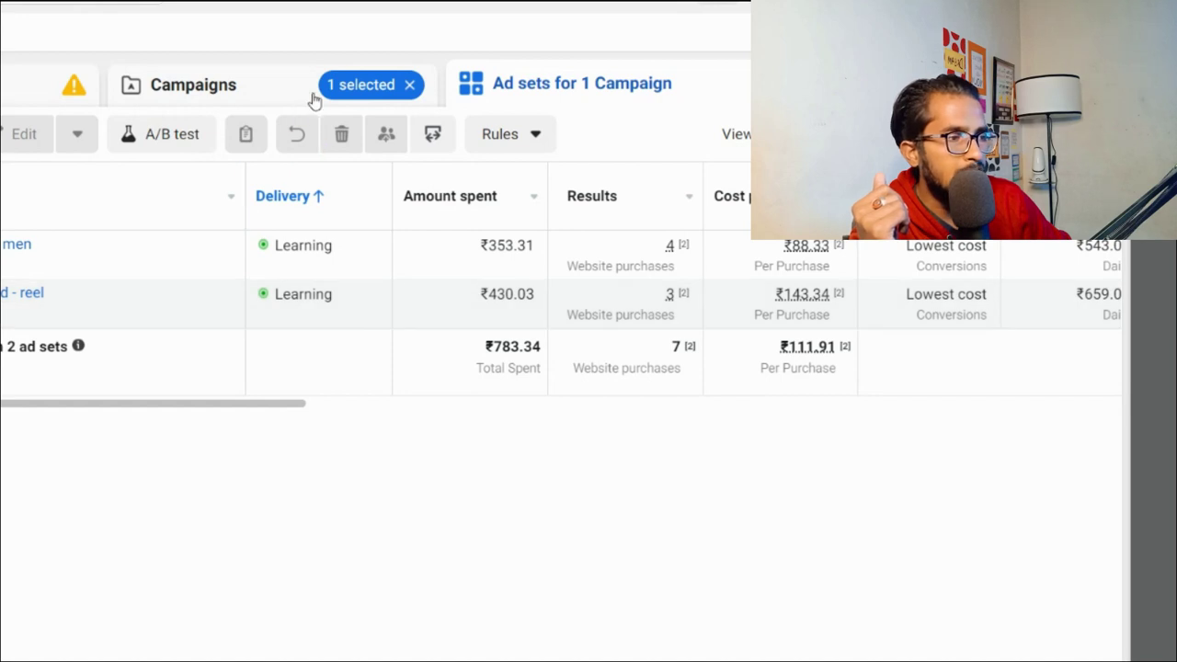
Clear the campaign selection, open the "static - ad" ad set of the other campaign and duplicate it once within its original campaign.
left_click(409, 85)
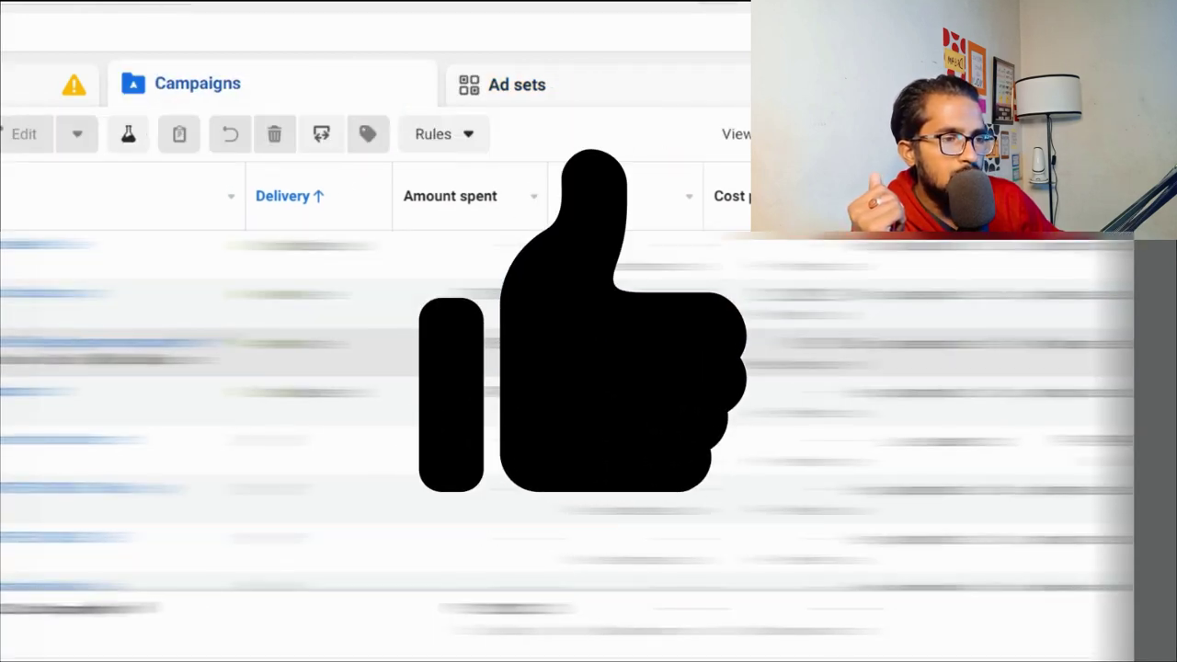
left_click(9, 352)
left_click(577, 83)
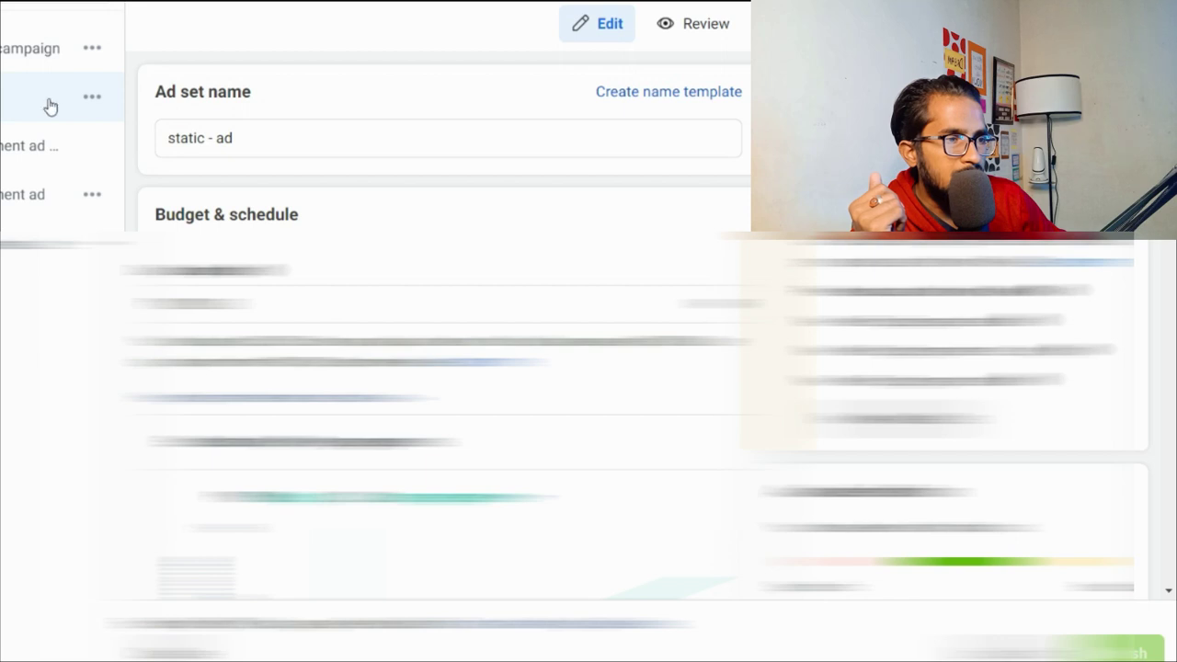
left_click(92, 98)
left_click(192, 206)
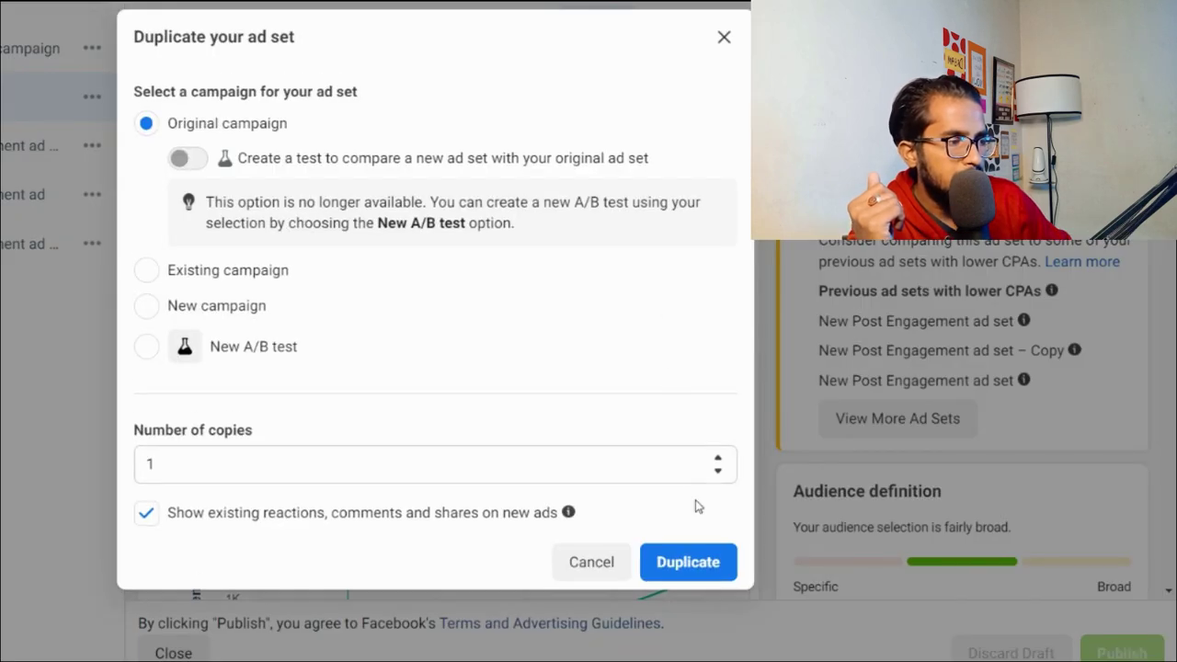
left_click(699, 563)
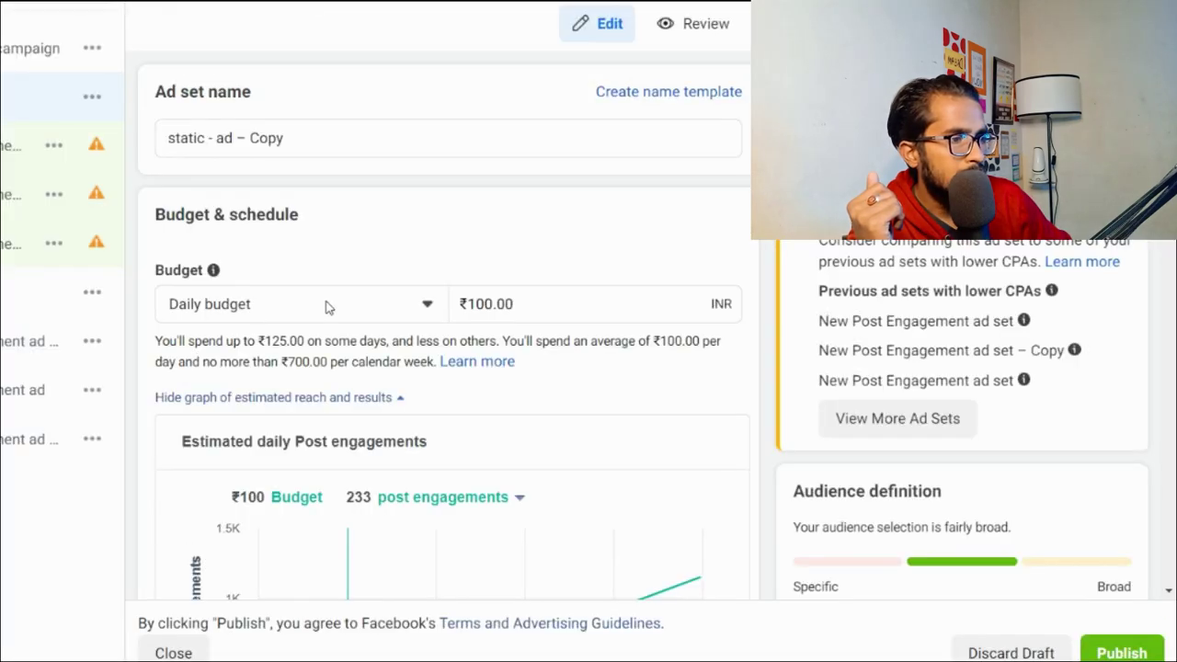
Expand the additional audience options of the copied ad set and open its Connections setting for editing.
scroll(325, 307, "down", 20)
scroll(309, 369, "up", 5)
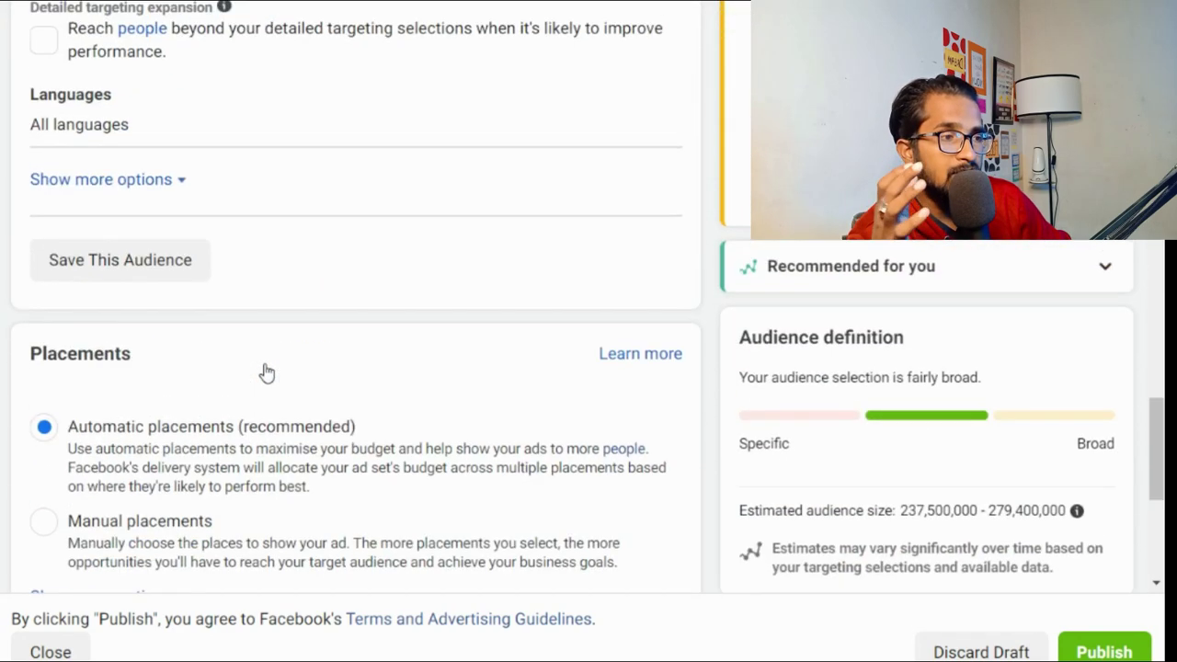
scroll(337, 368, "down", 5)
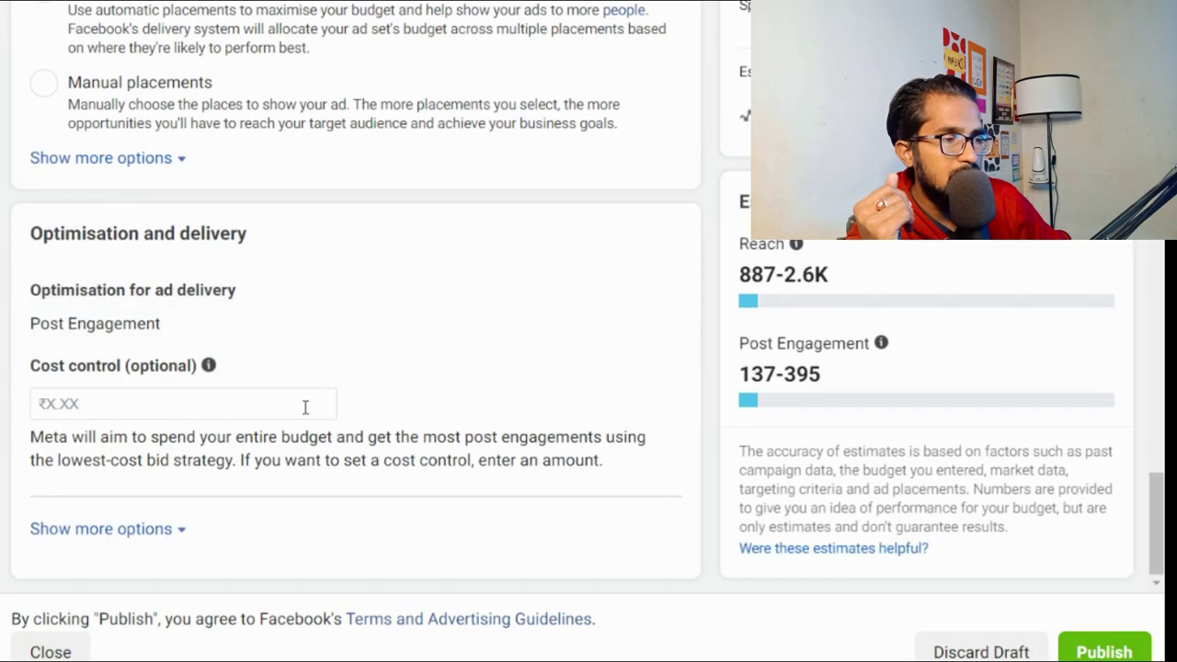
scroll(306, 407, "up", 15)
scroll(321, 419, "down", 15)
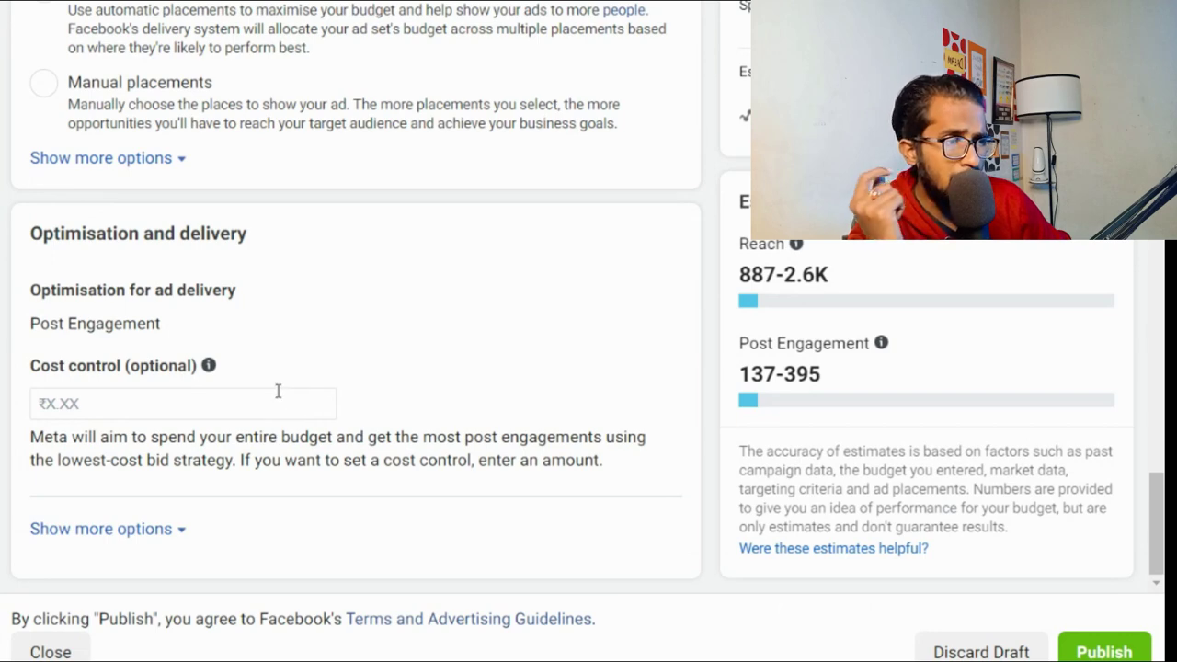
scroll(276, 386, "up", 5)
left_click(103, 286)
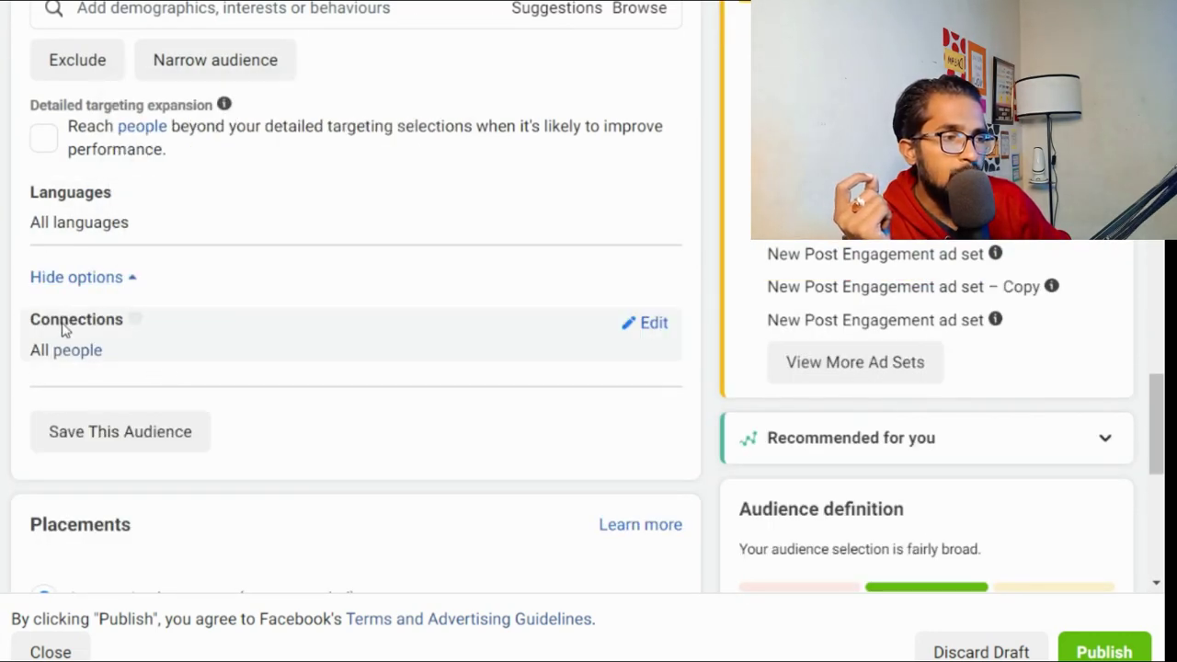
mouse_move(131, 331)
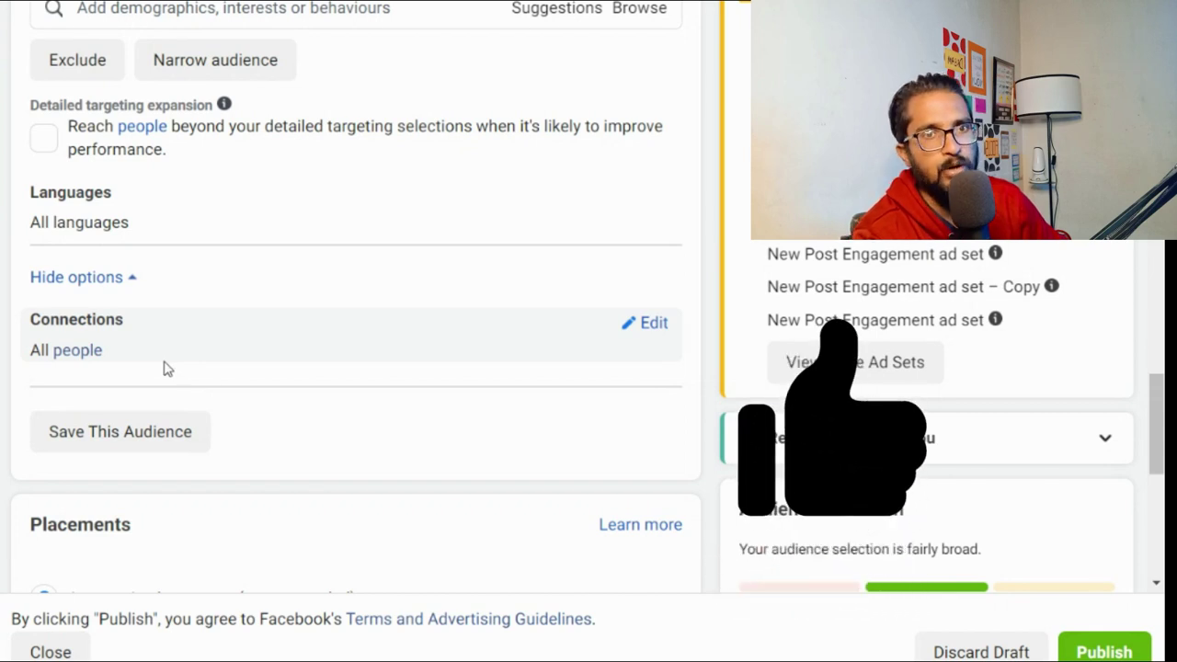
left_click(652, 324)
Set the audience's connection type to Advanced combinations.
left_click(233, 359)
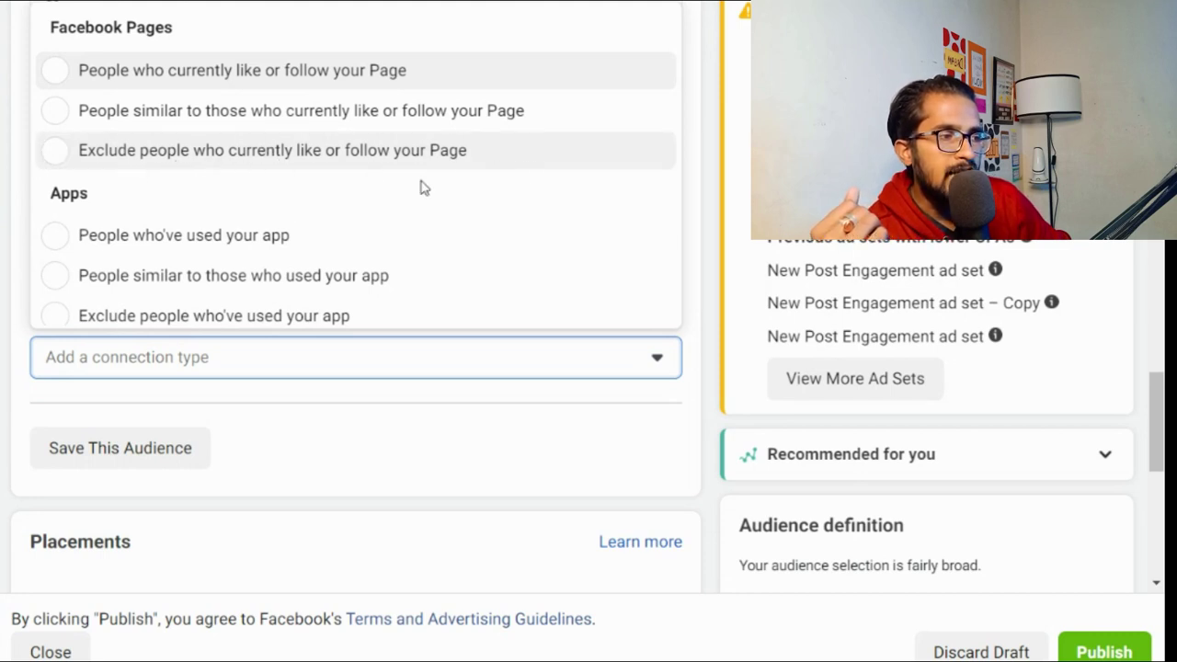
scroll(304, 220, "down", 1)
scroll(304, 221, "down", 3)
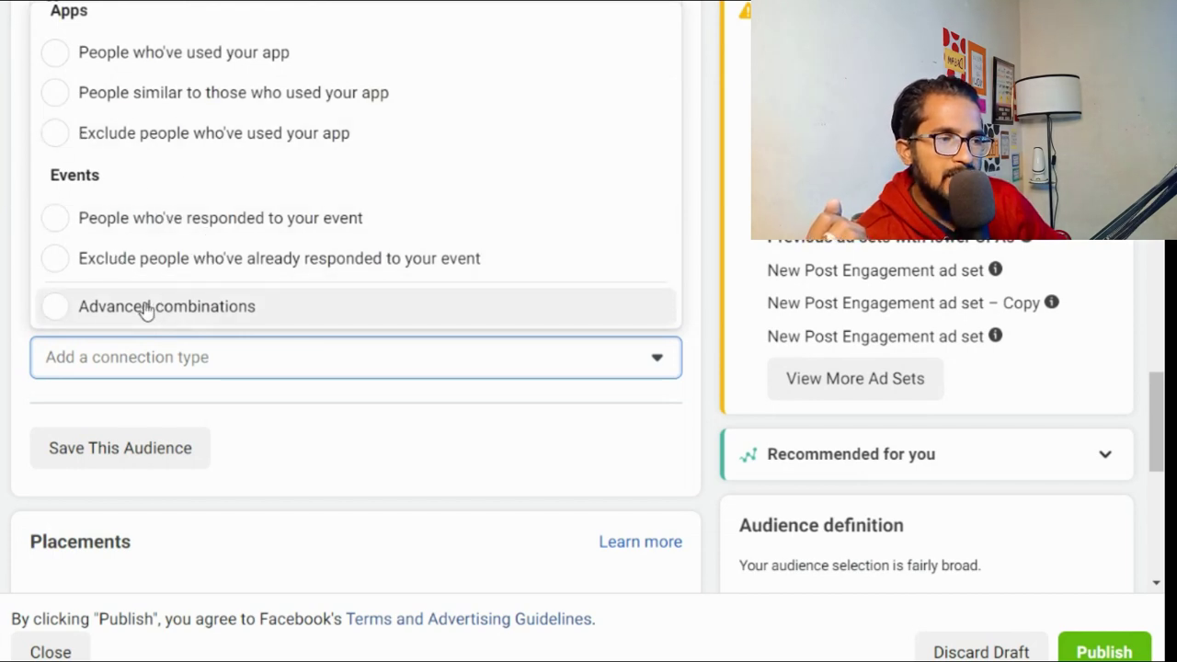
left_click(54, 314)
scroll(101, 313, "down", 4)
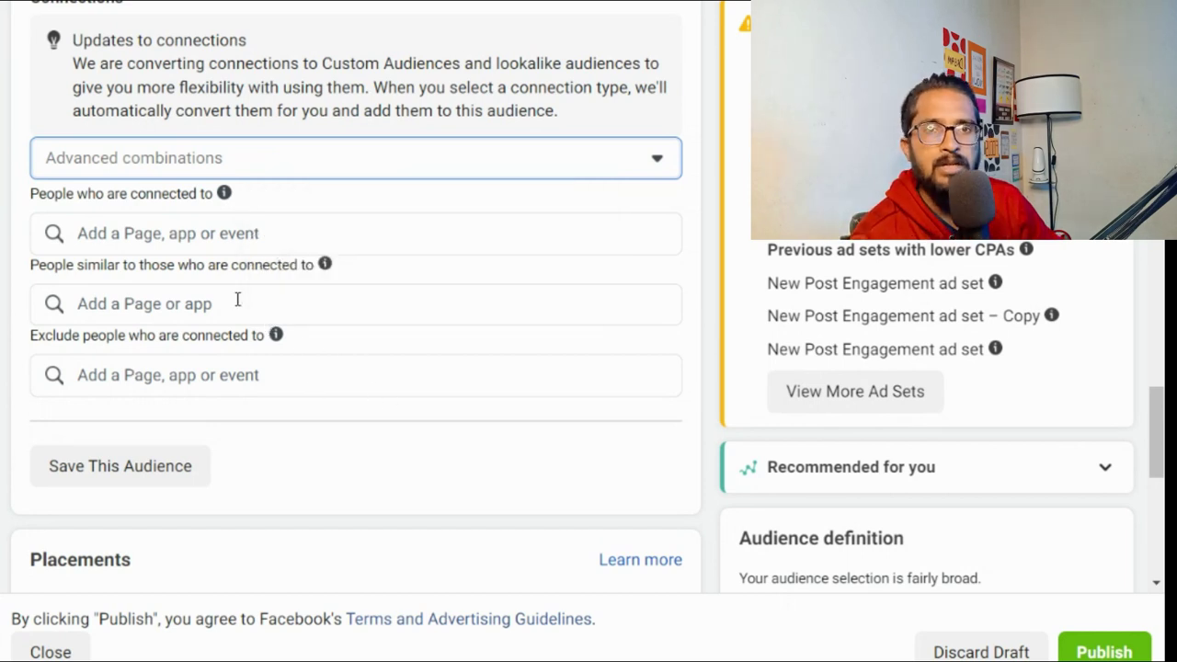
Search for a personal Page under people who are connected to, and clear the search text without choosing a result.
left_click(135, 236)
type("v")
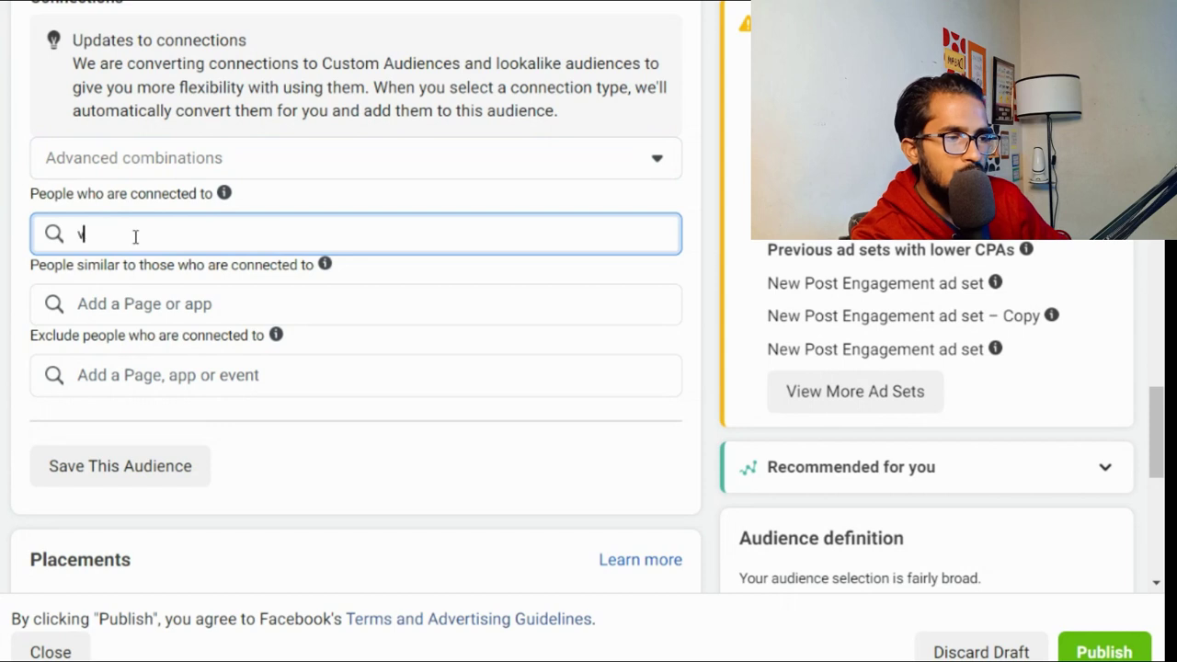
key("BackSpace")
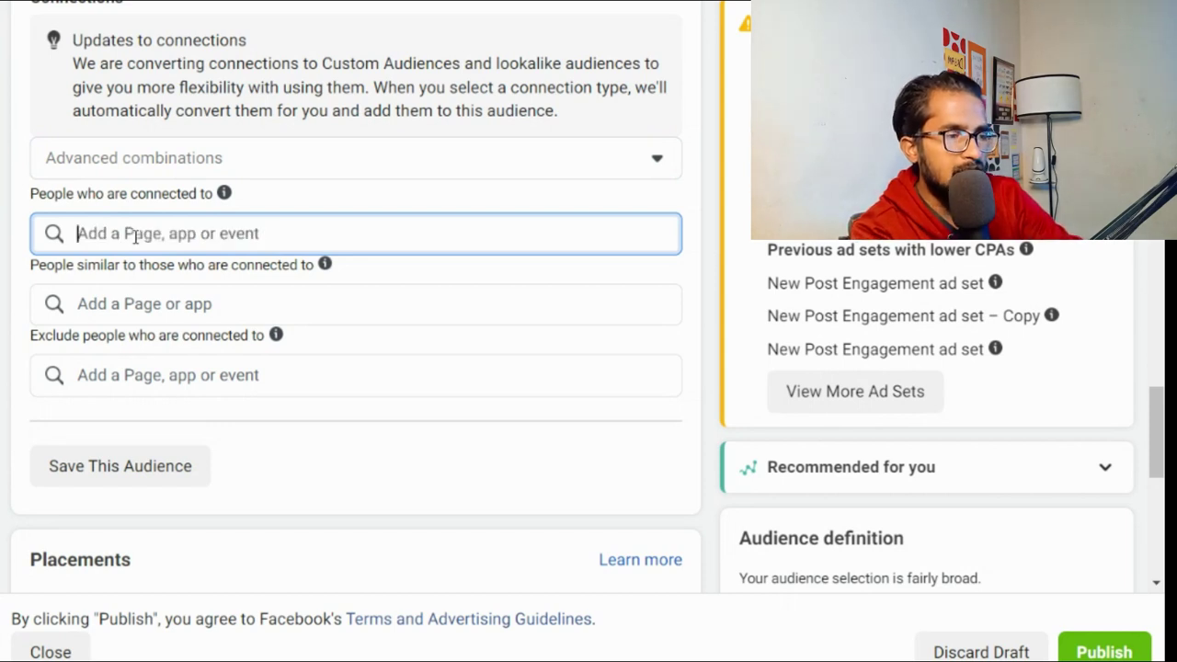
type("gau")
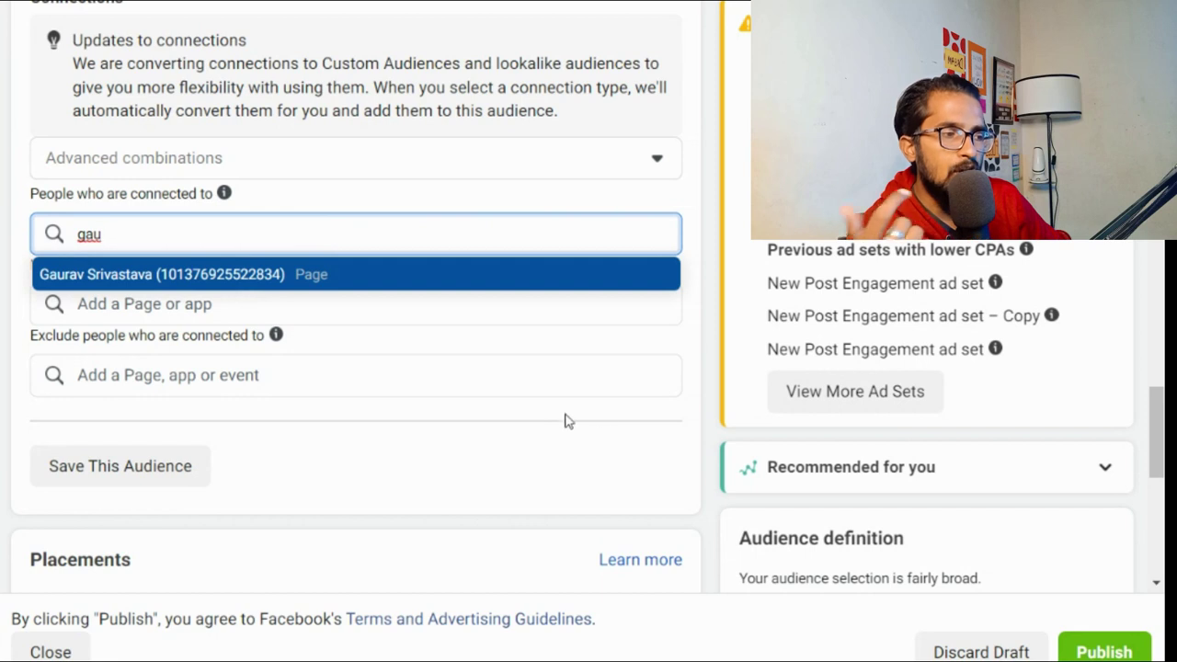
left_click(696, 408)
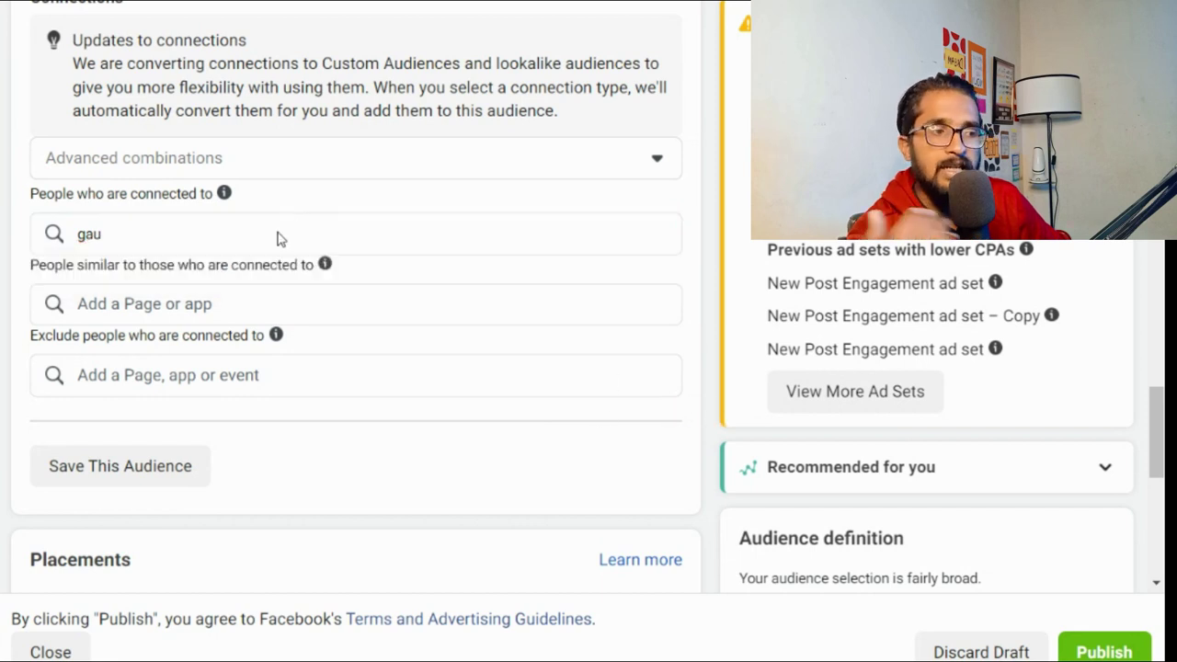
left_click(214, 230)
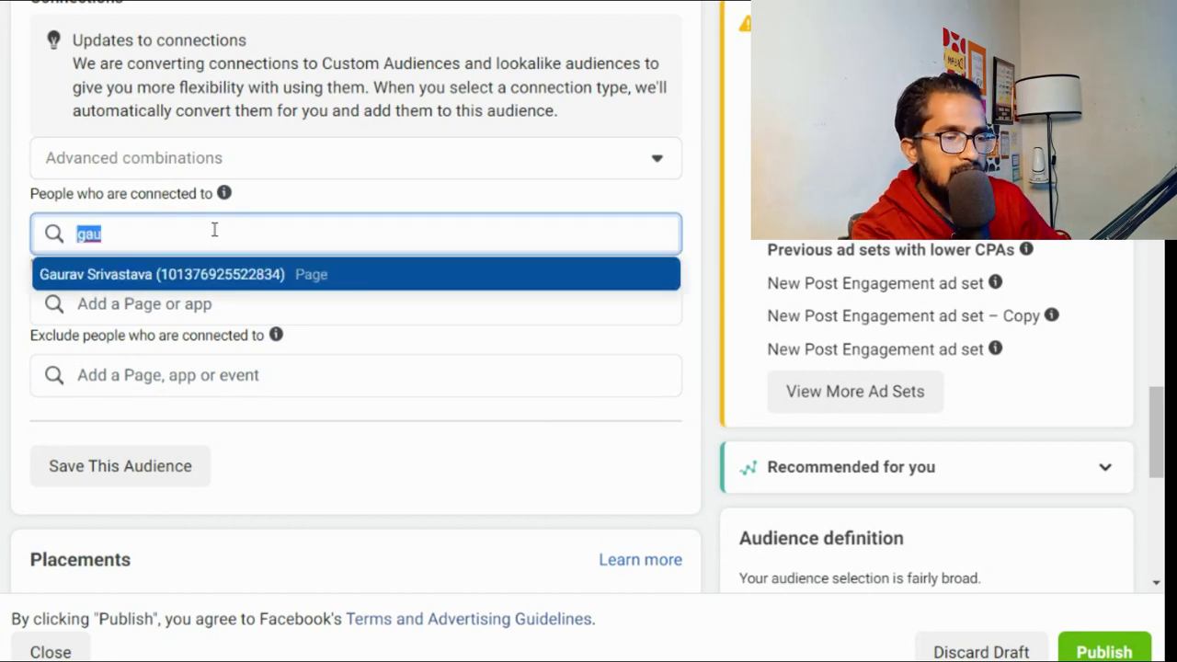
key("BackSpace")
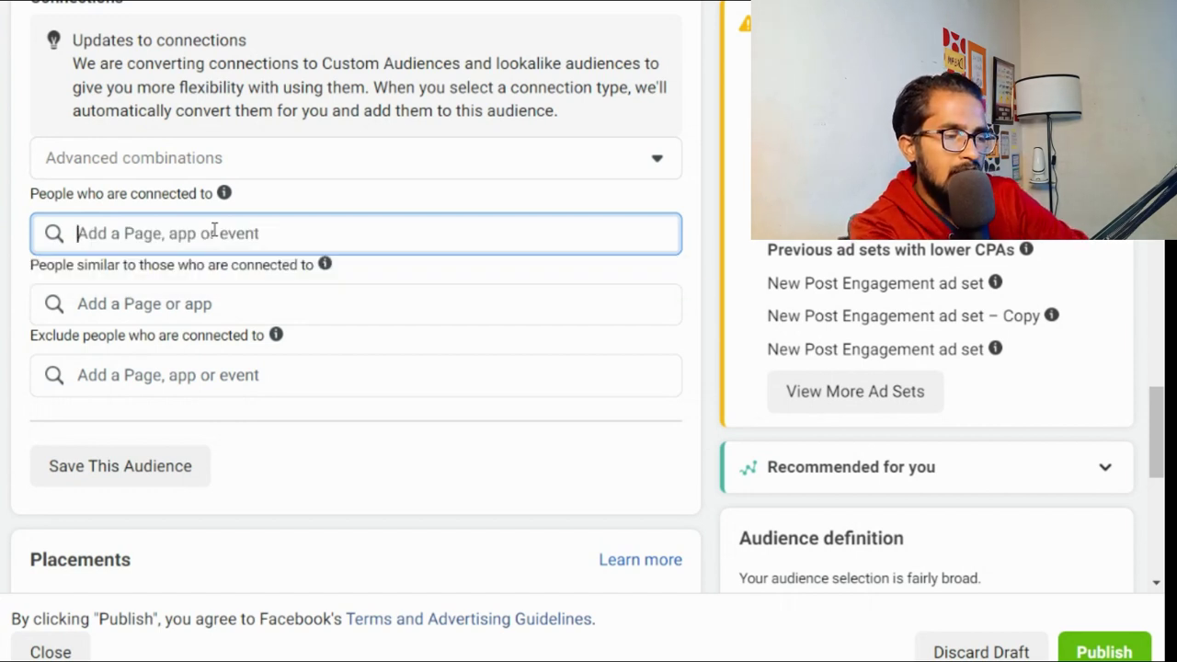
Search for connected Pages and apps matching "in", and empty the search field without adding any.
type("in")
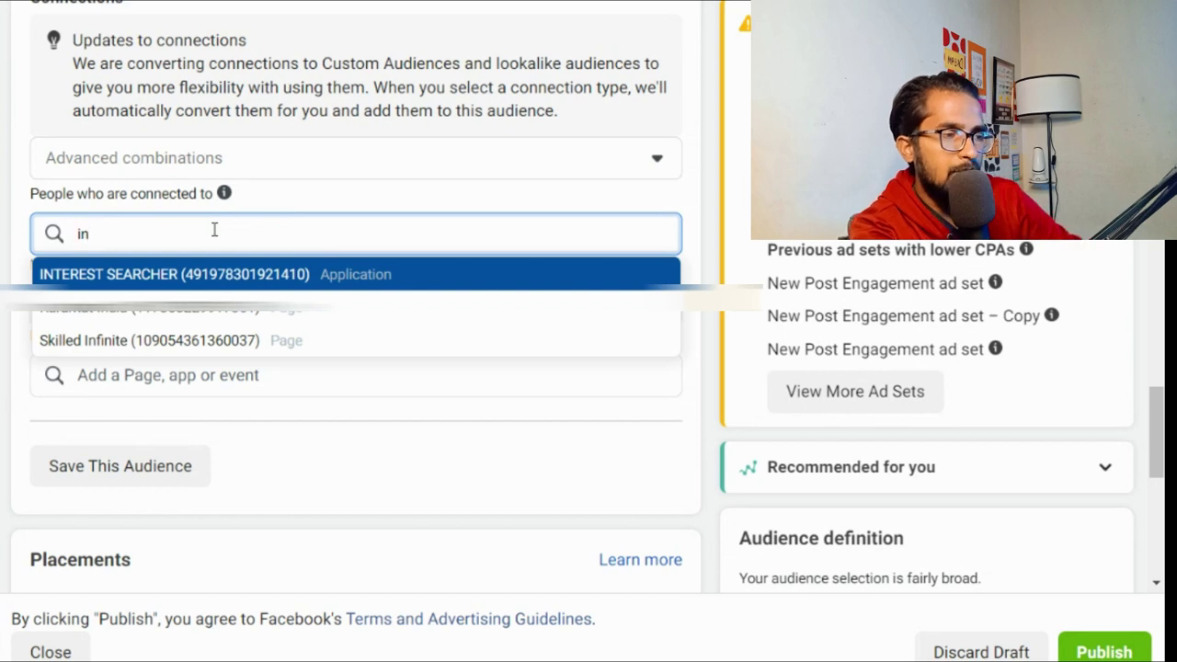
left_click(3, 448)
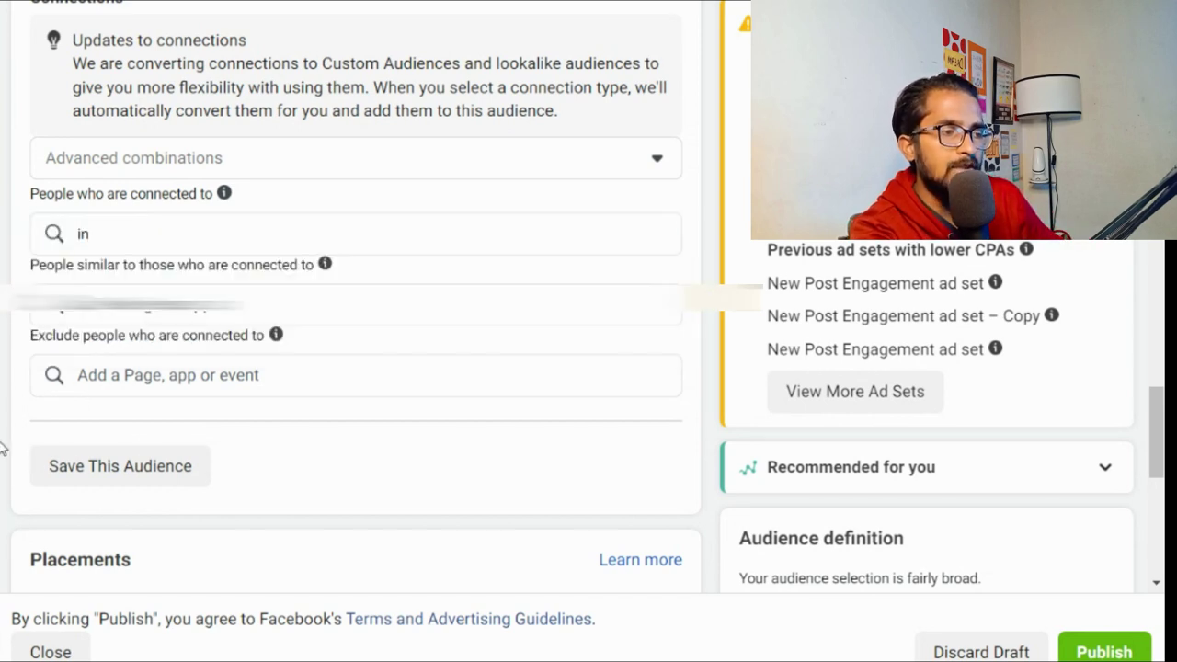
left_click(154, 234)
key("BackSpace")
left_click(319, 191)
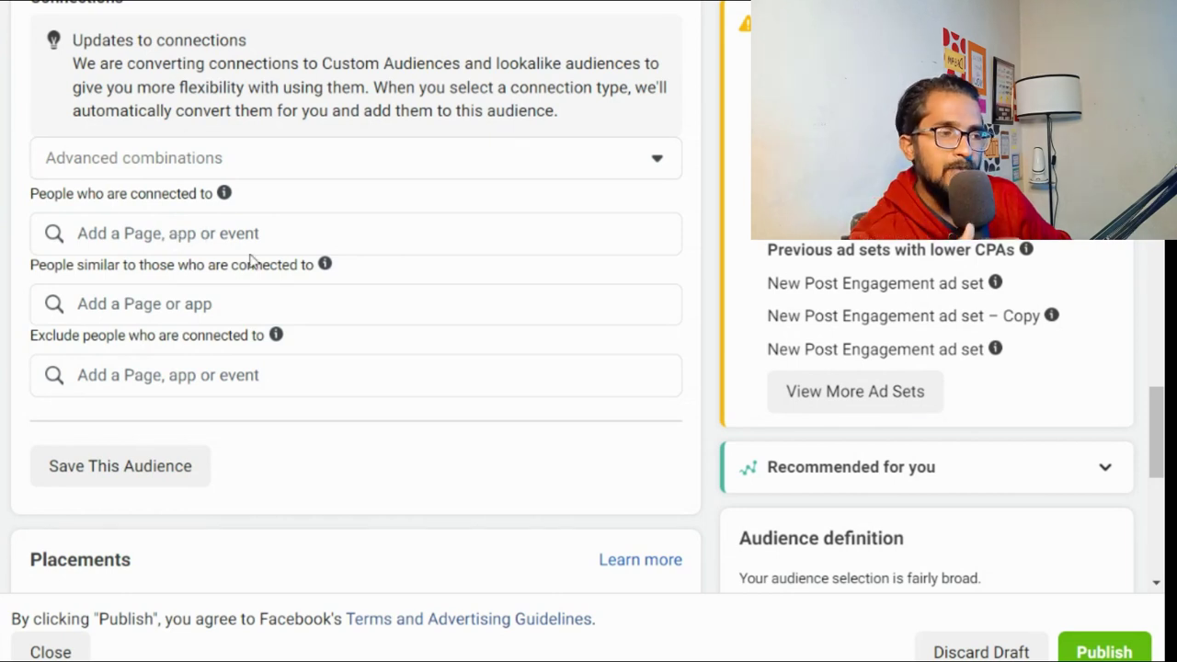
Change the connection type to "People who currently like or follow your Page".
scroll(296, 227, "up", 1)
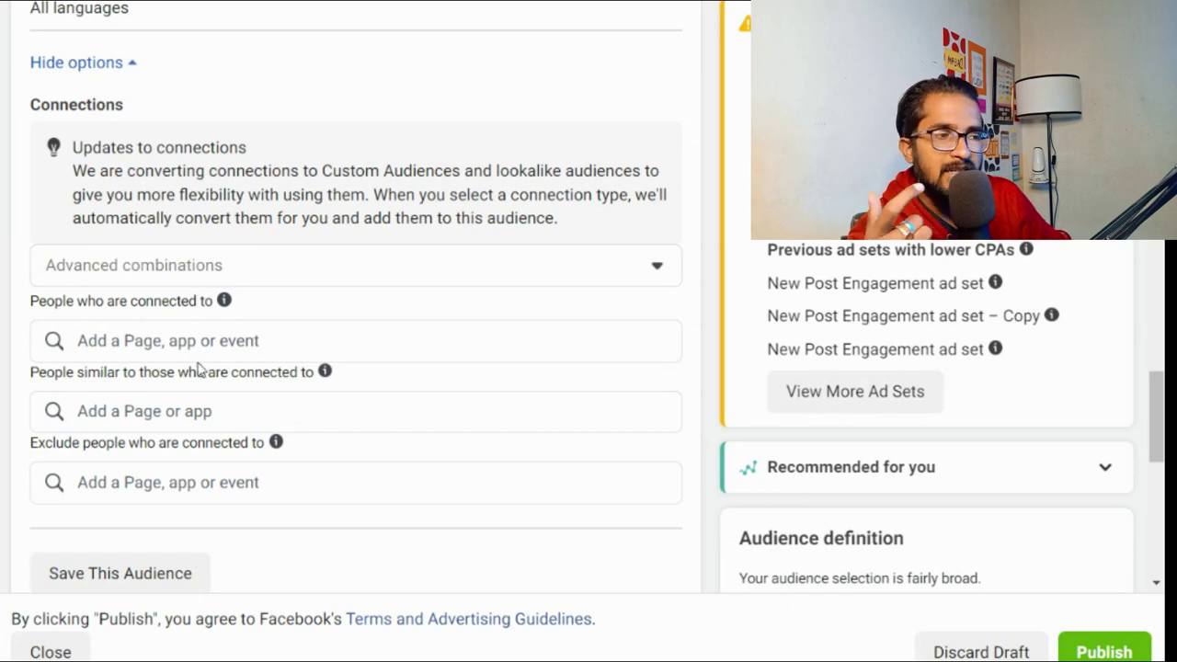
scroll(699, 273, "down", 1)
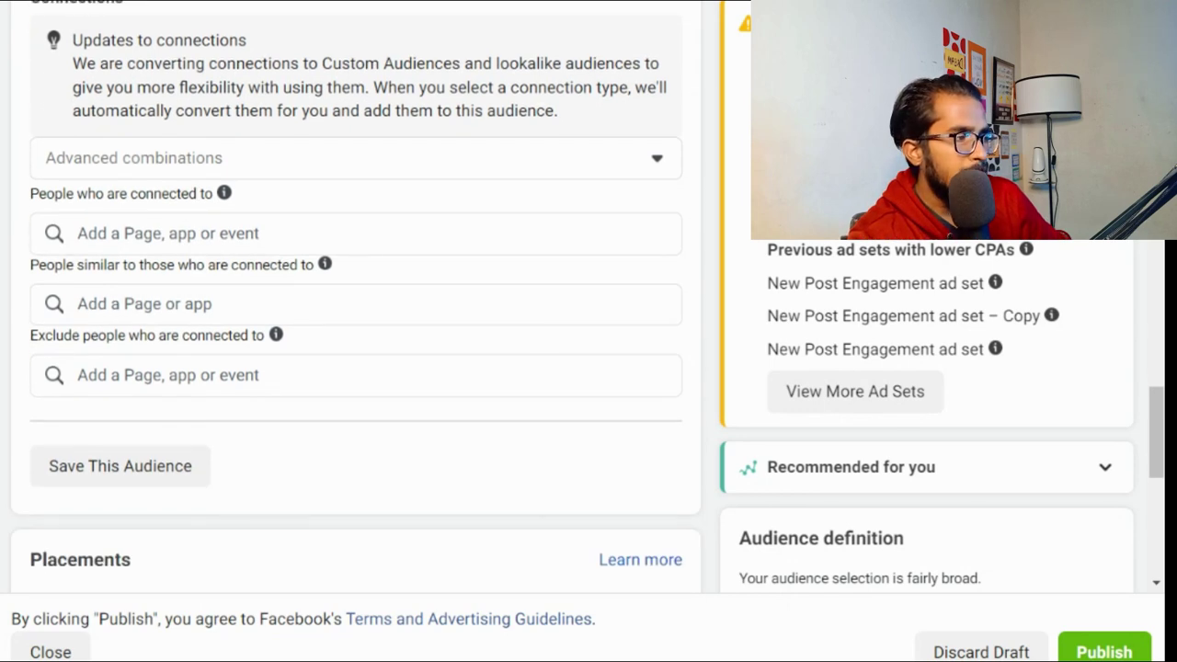
scroll(316, 369, "up", 2)
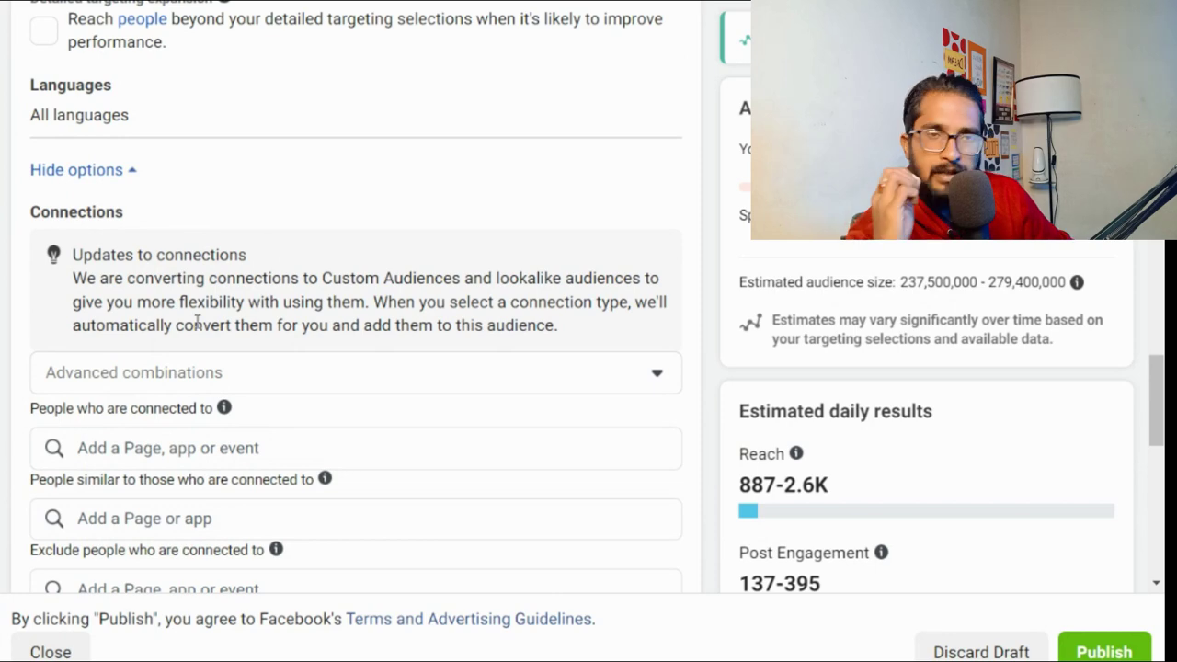
scroll(204, 310, "down", 2)
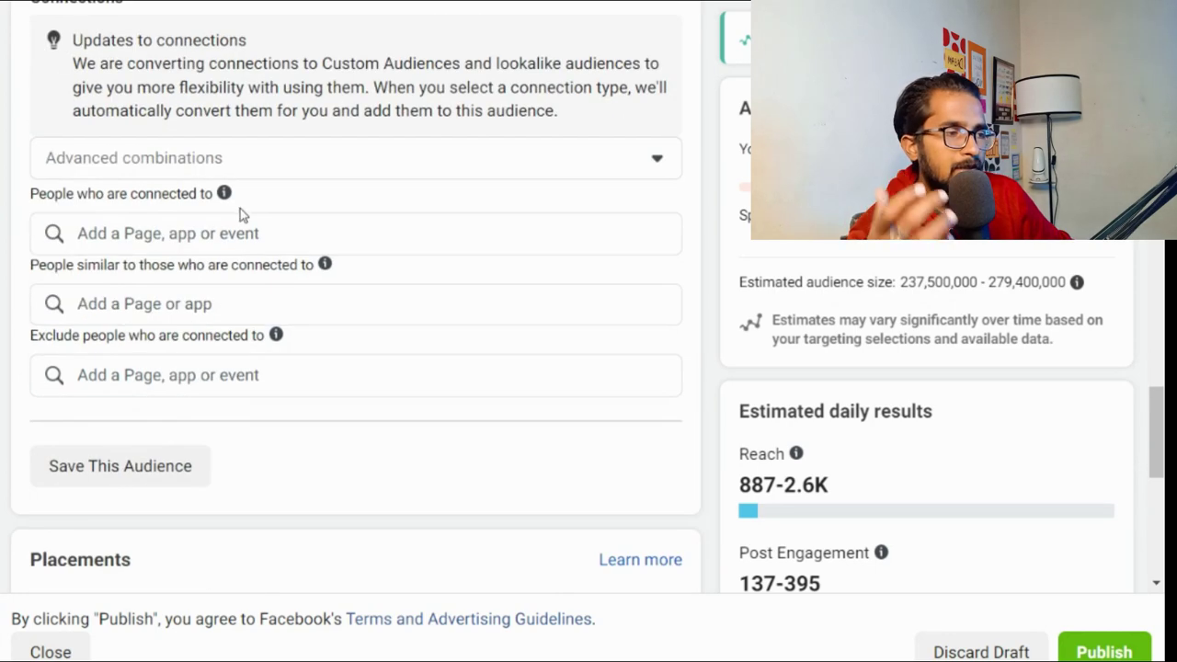
left_click(153, 159)
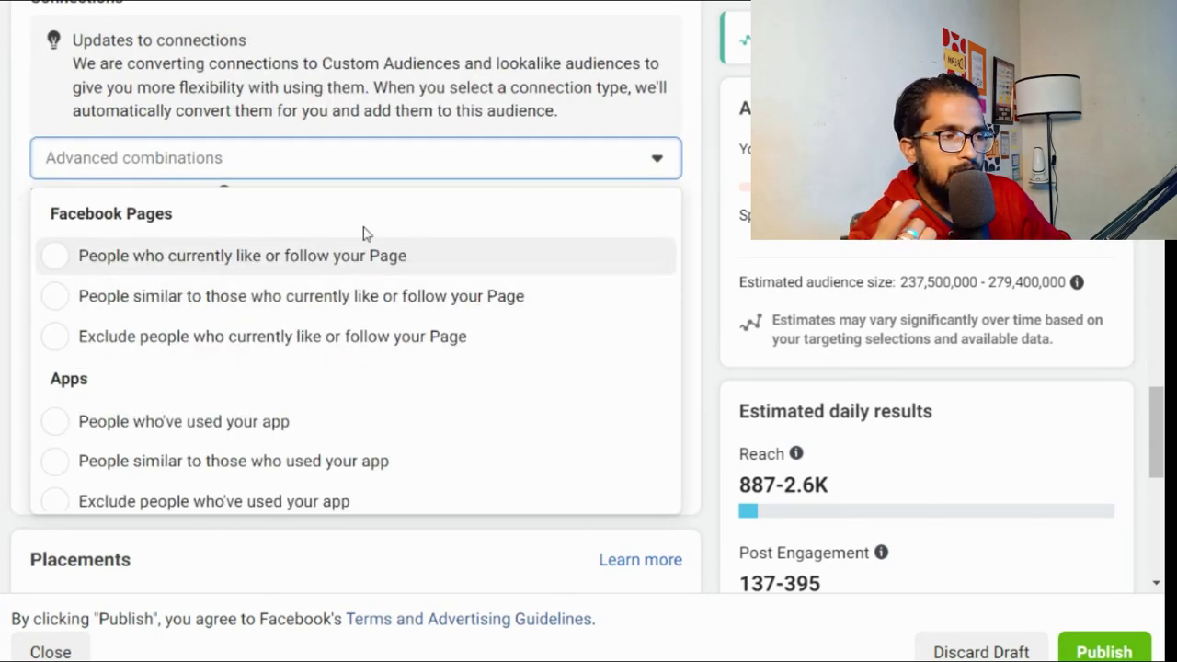
left_click(367, 263)
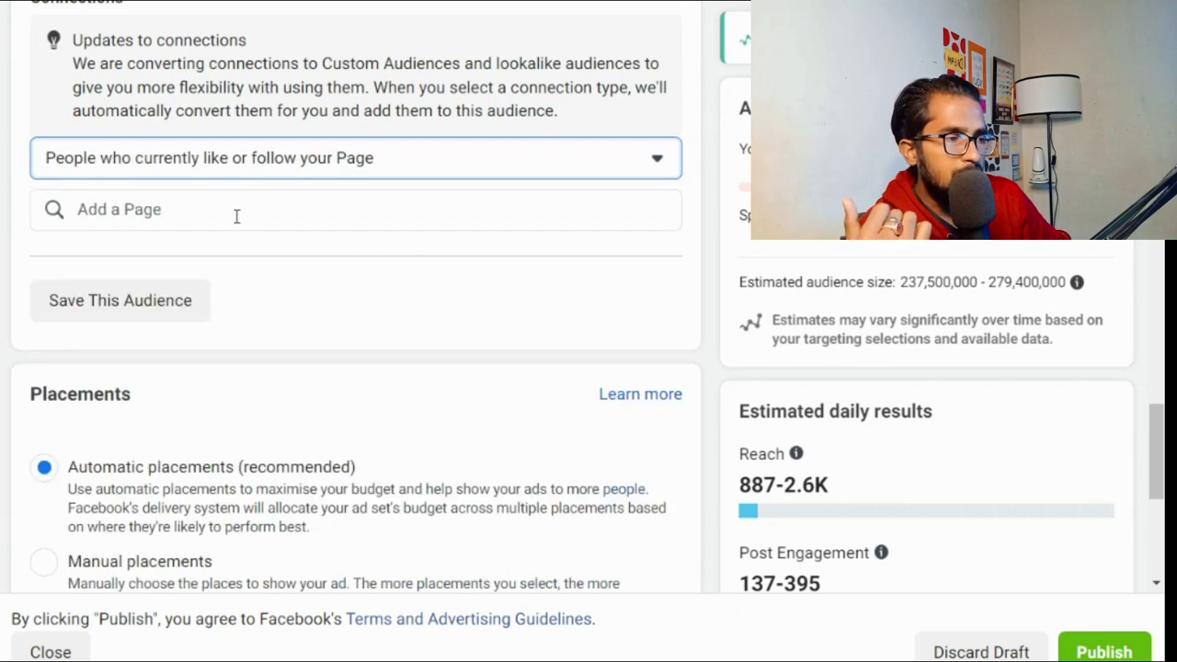
Remove the Engaged shoppers behaviour and the Online shopping interest from the detailed targeting.
scroll(267, 258, "up", 1)
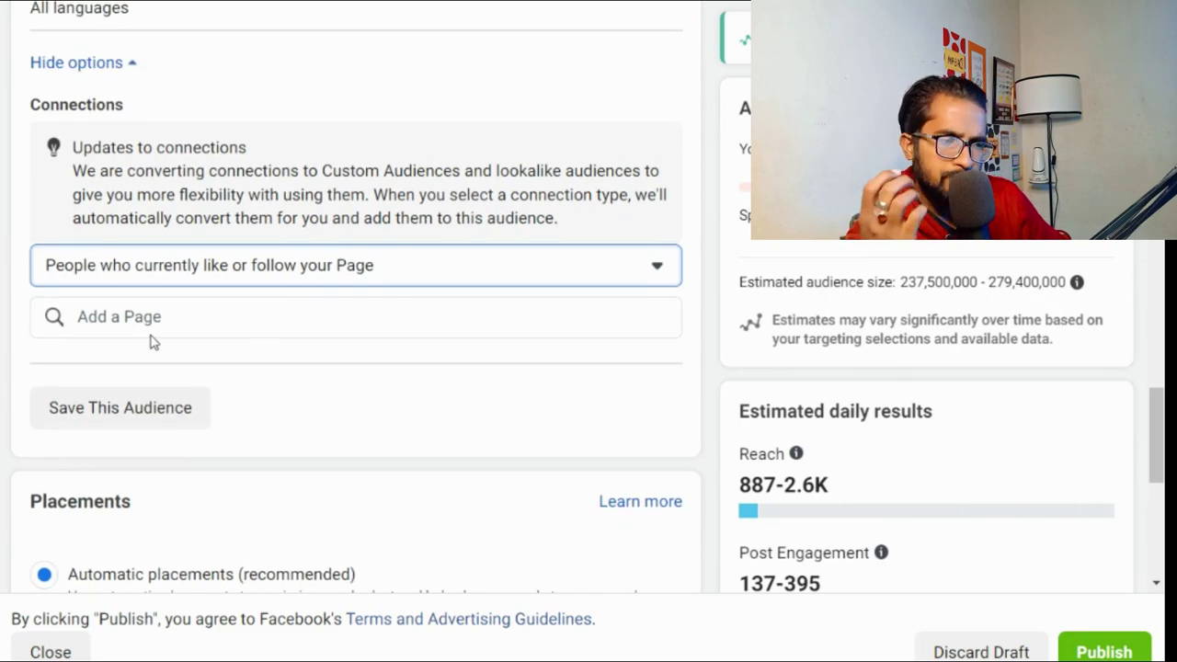
scroll(271, 321, "up", 5)
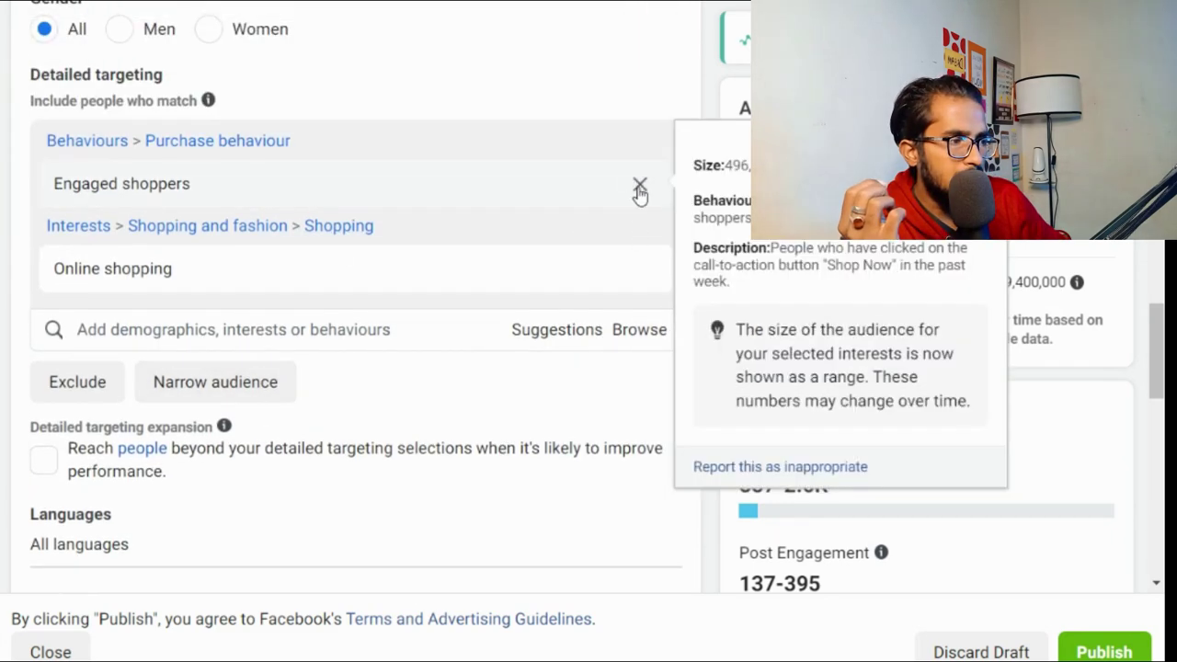
left_click(641, 191)
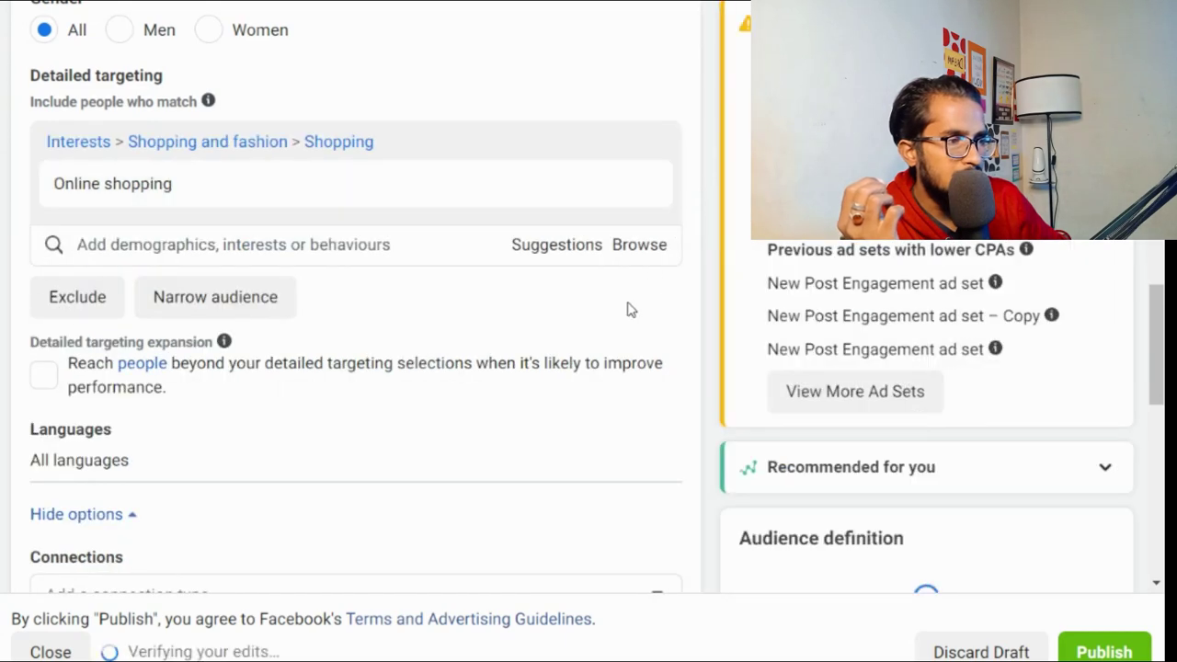
left_click(641, 184)
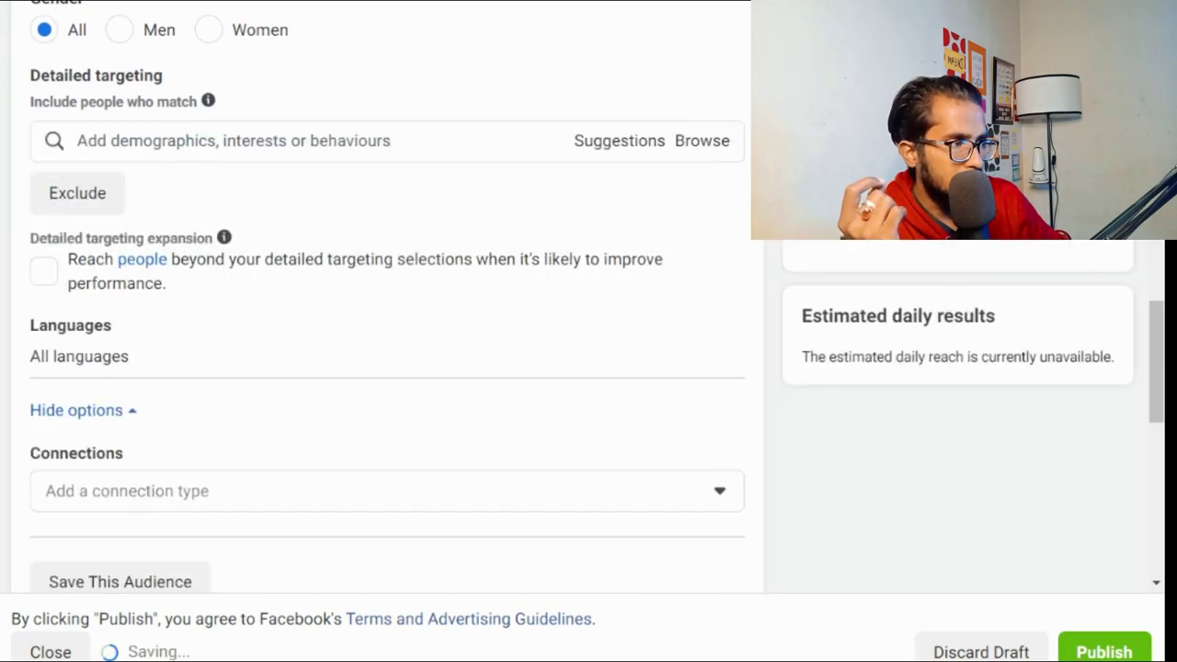
Add a connection of the type "People who currently like or follow your Page" to the ad set's audience.
scroll(407, 368, "down", 5)
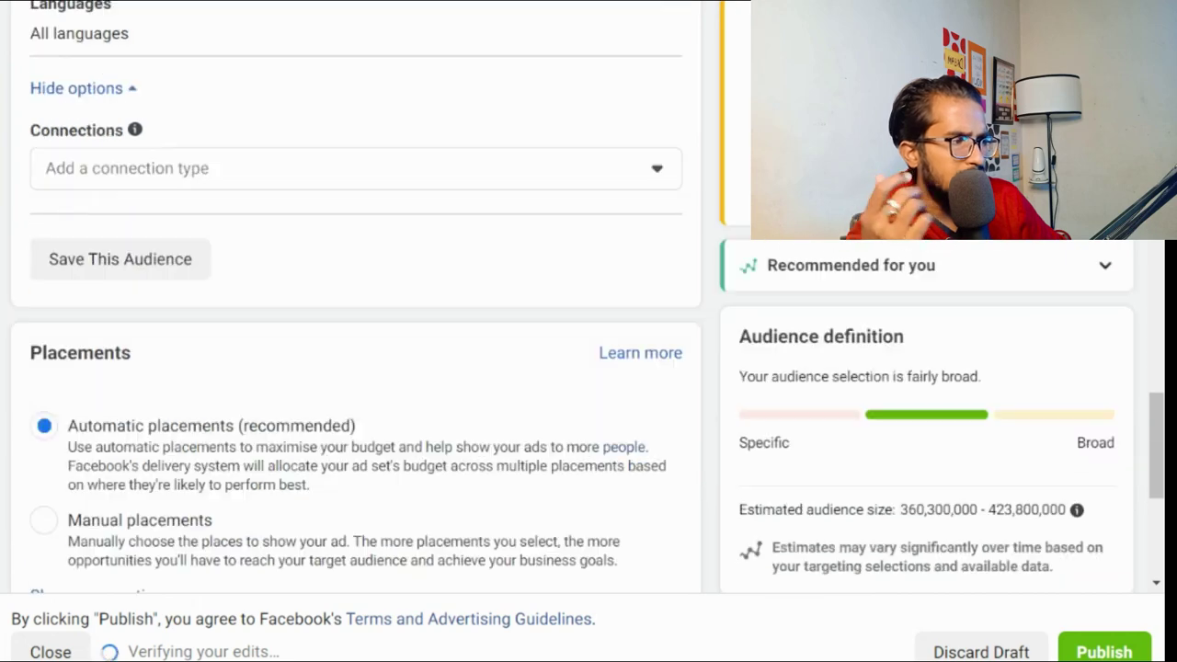
scroll(356, 304, "up", 5)
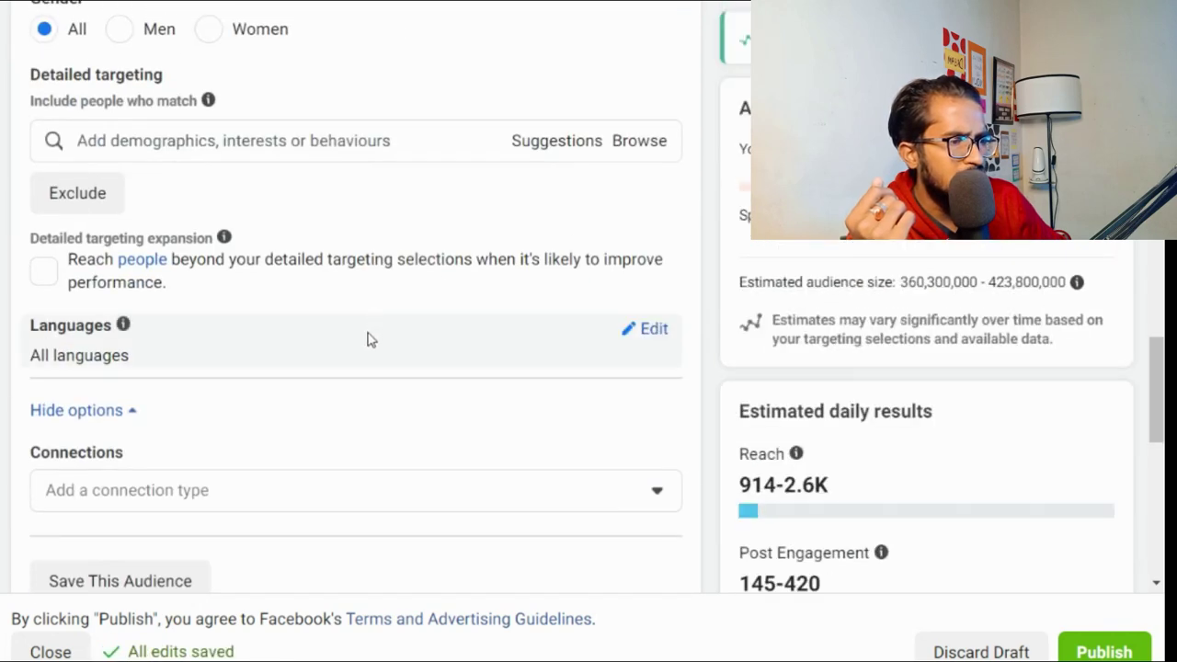
scroll(423, 382, "down", 2)
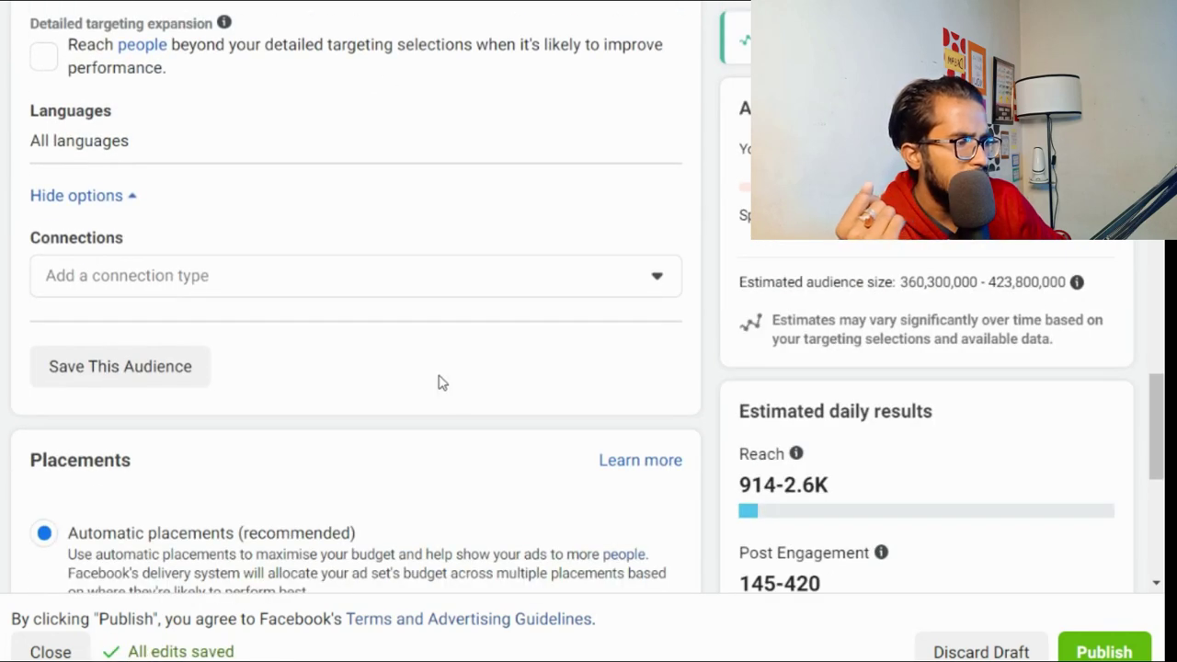
scroll(206, 395, "down", 1)
scroll(197, 399, "up", 3)
left_click(247, 486)
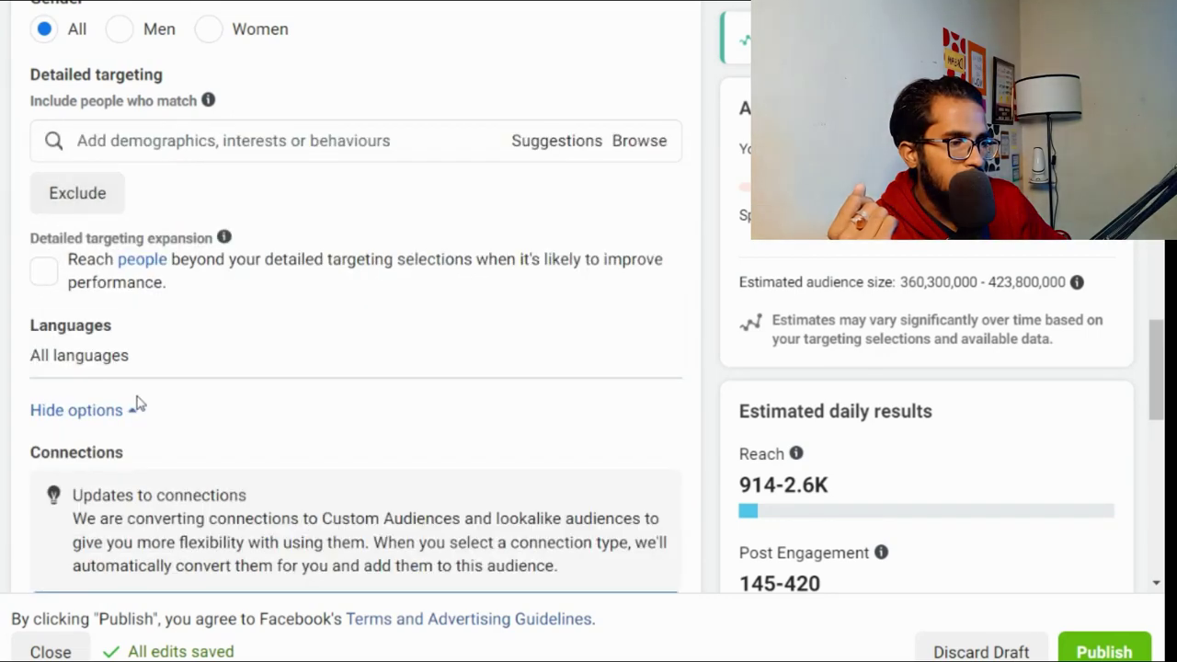
scroll(156, 440, "down", 2)
scroll(161, 443, "down", 1)
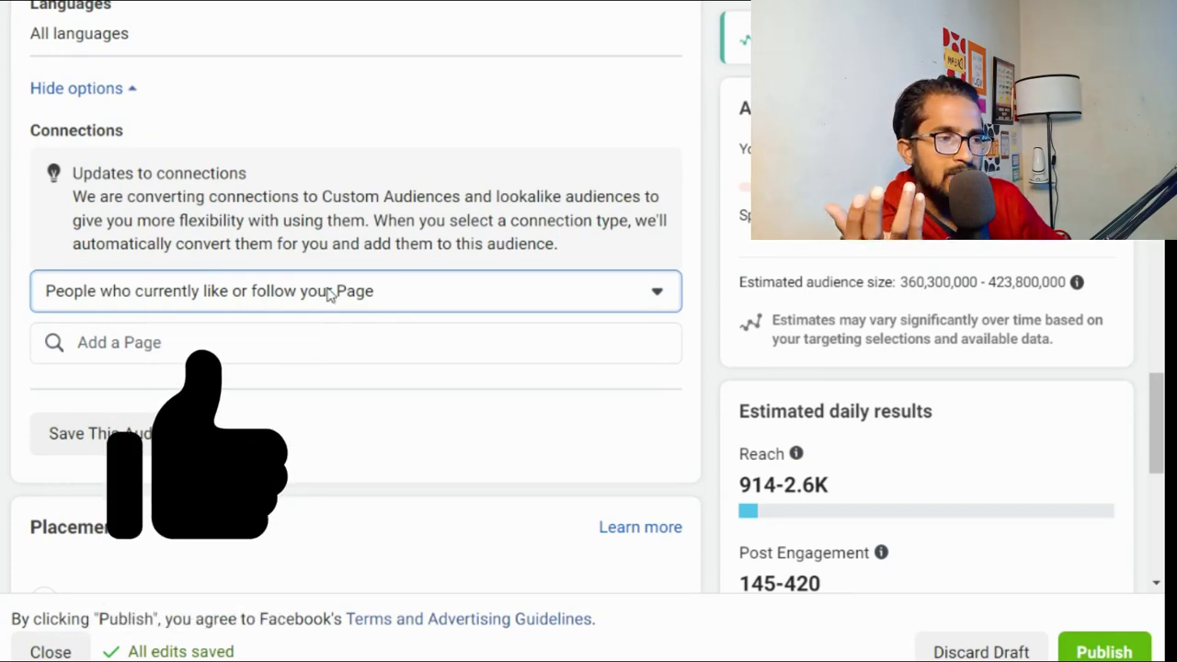
Search for the personal Page, add it as the connected Page, and dismiss the custom audience notice.
left_click(239, 342)
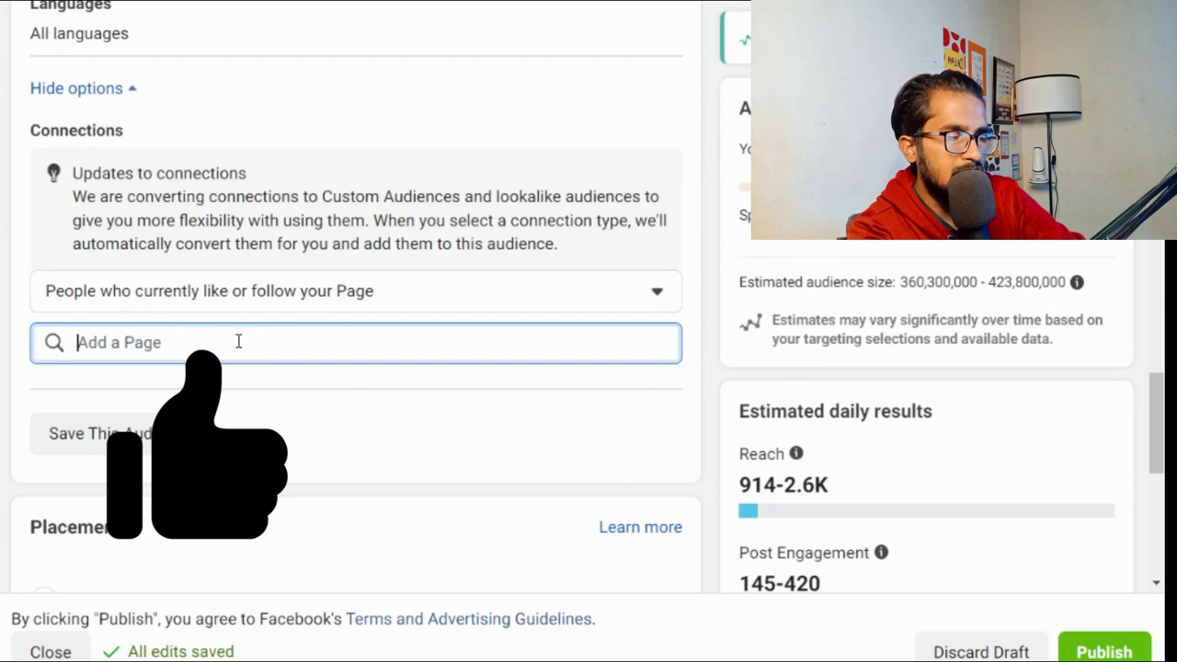
type("gau")
left_click(237, 382)
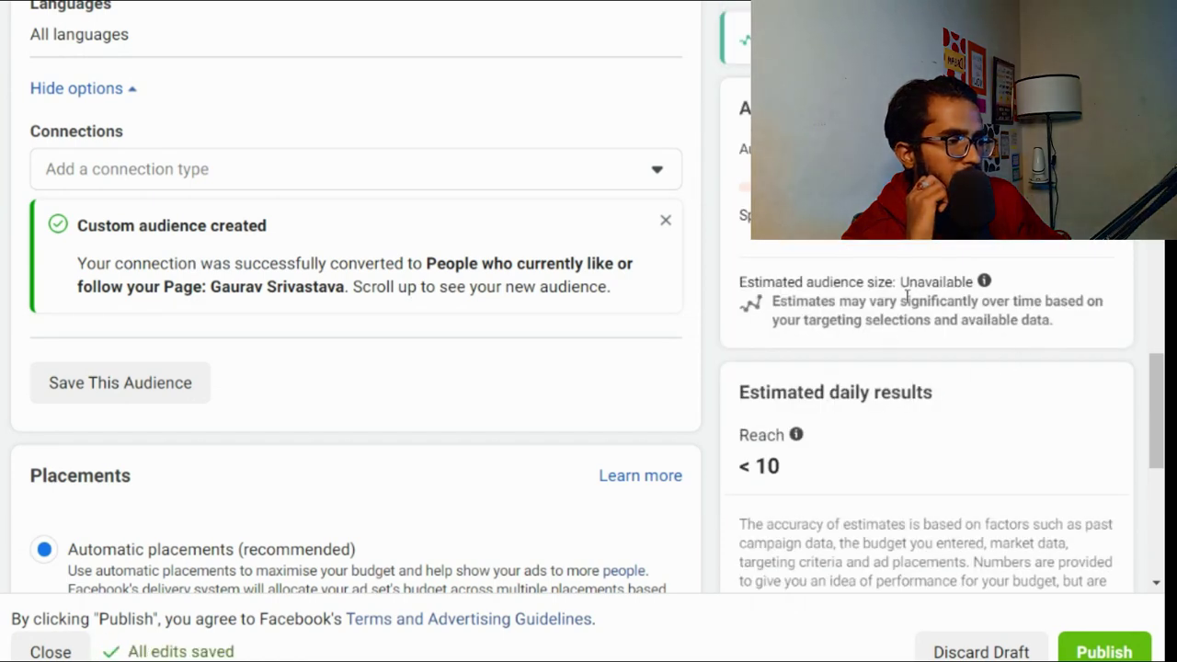
scroll(381, 318, "up", 2)
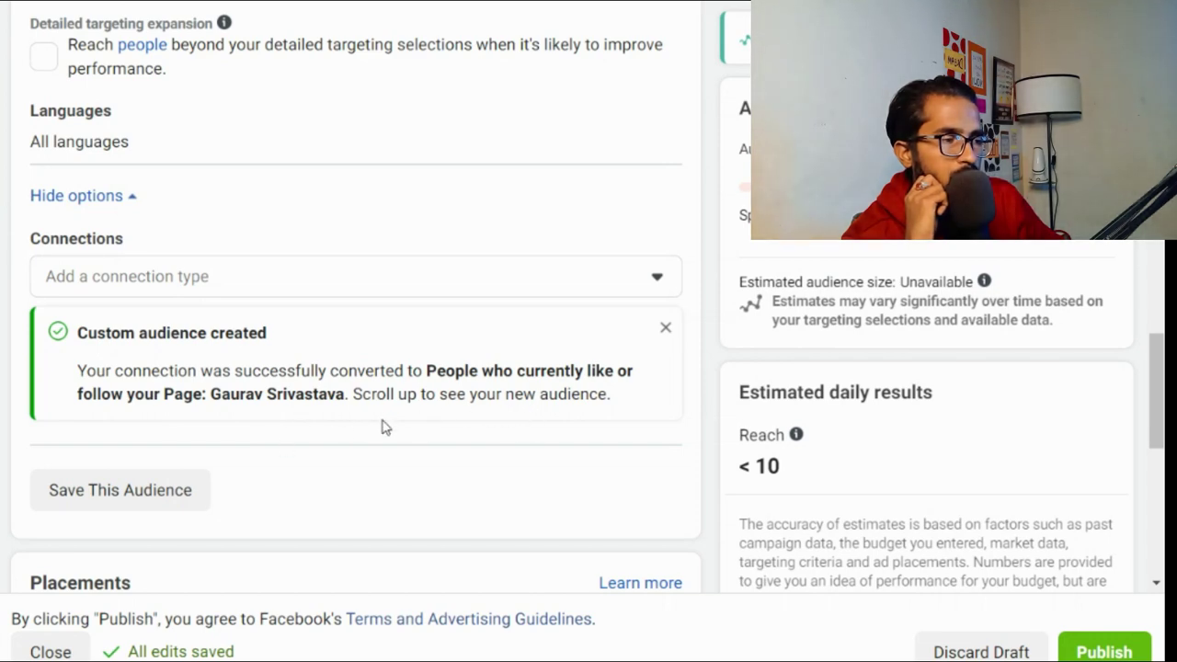
scroll(395, 414, "down", 1)
left_click(665, 222)
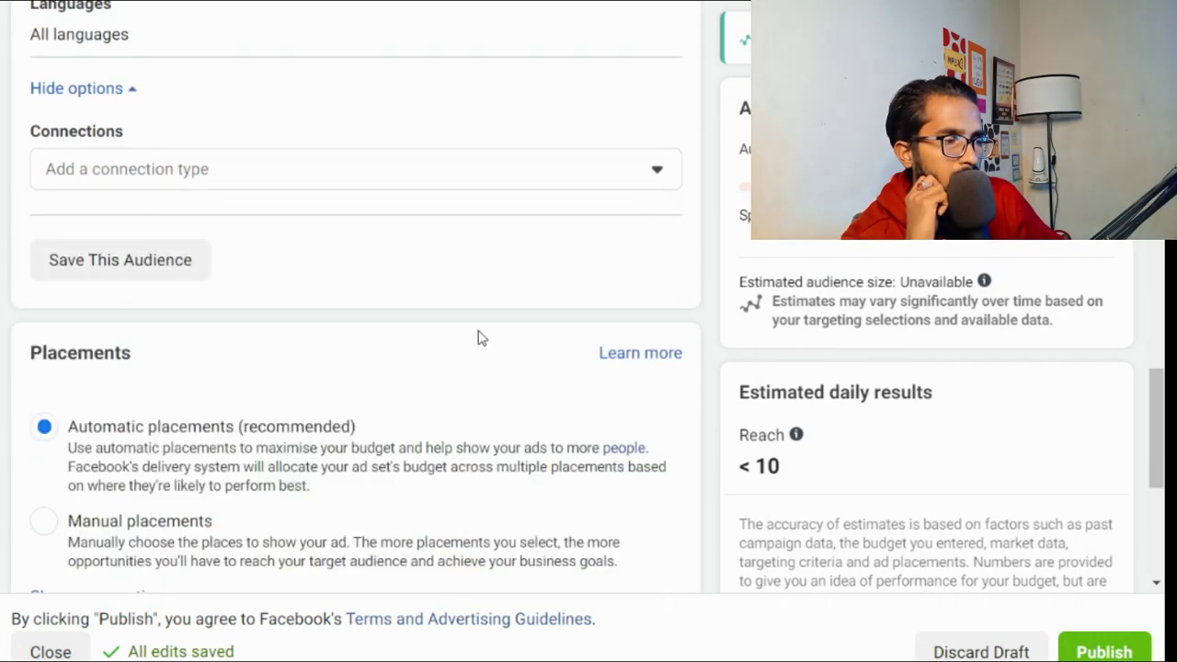
Examine the available Facebook Page and app connection types, and close the list without choosing one.
scroll(450, 279, "up", 1)
scroll(315, 374, "down", 1)
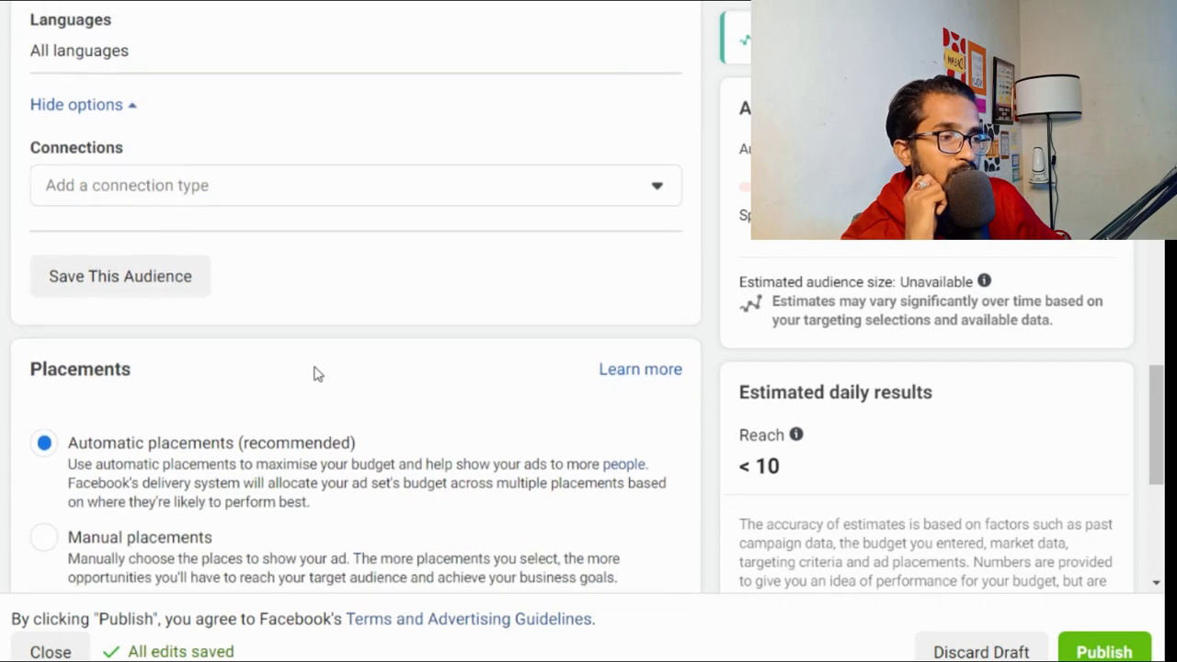
scroll(307, 394, "up", 3)
scroll(266, 371, "down", 1)
left_click(276, 385)
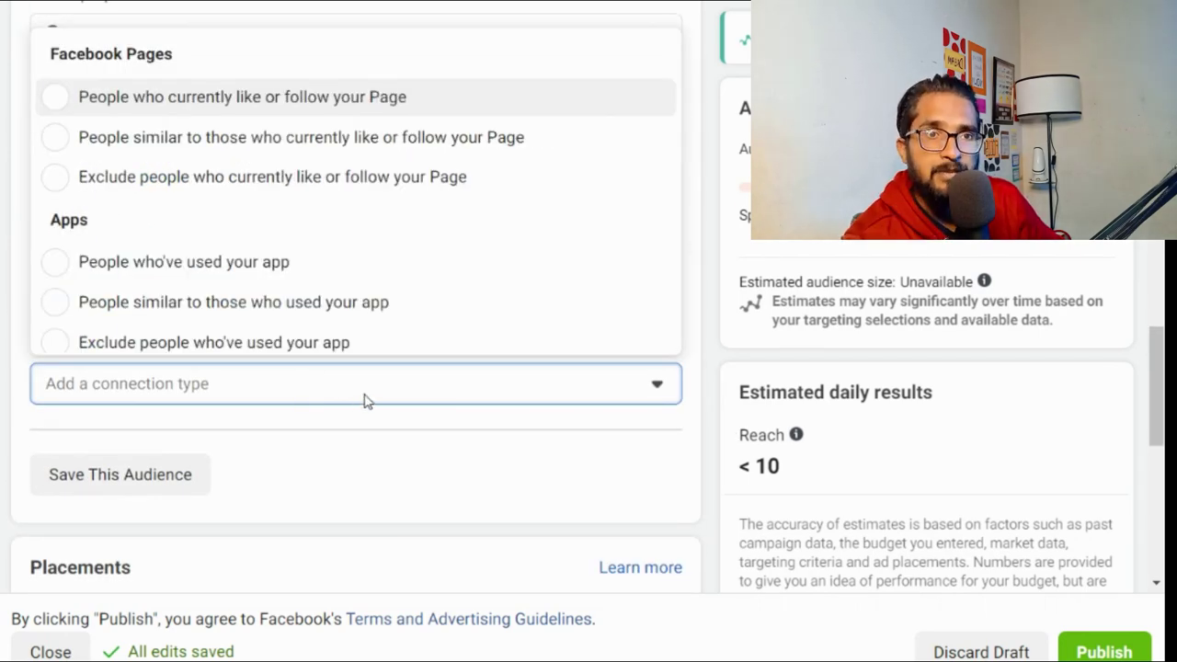
left_click(697, 397)
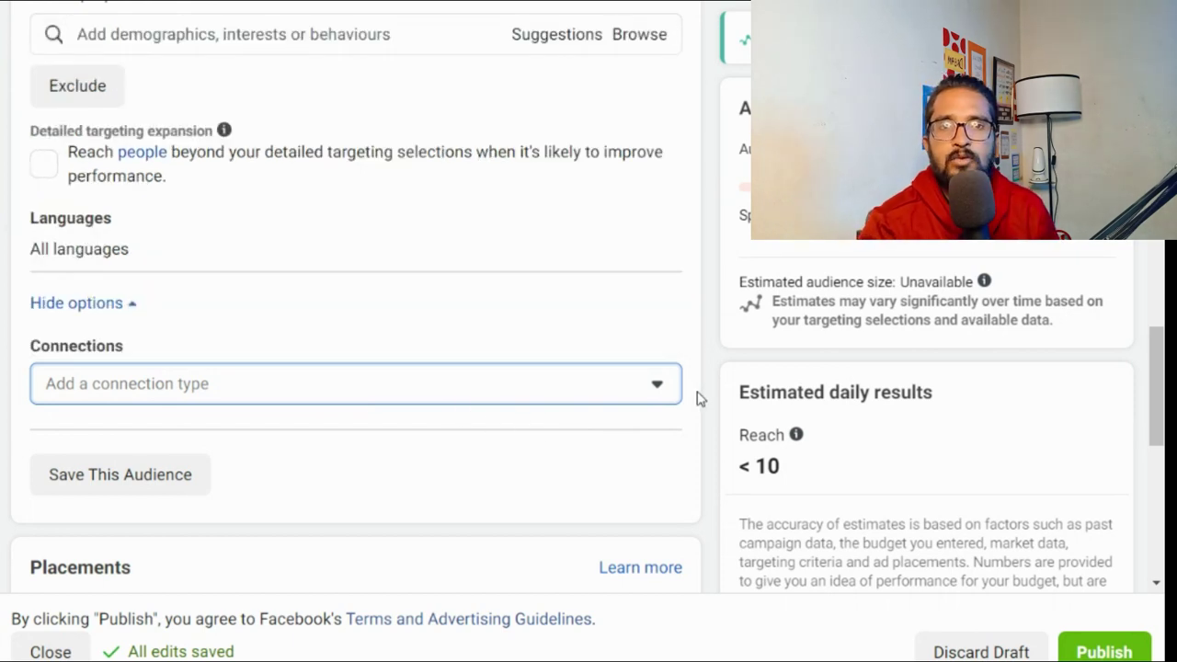